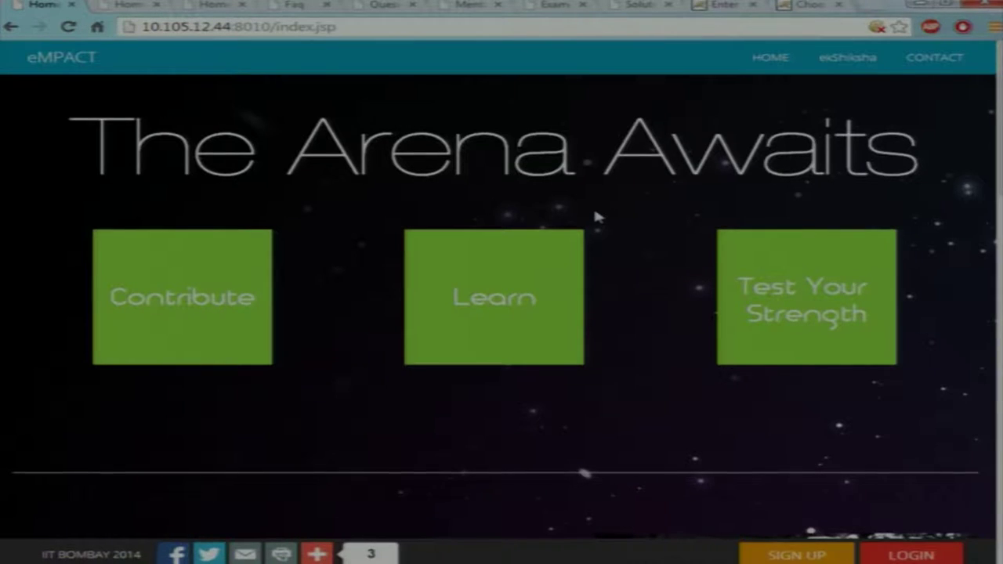
Sign in with the account username and password and open the Learn section.
click(926, 555)
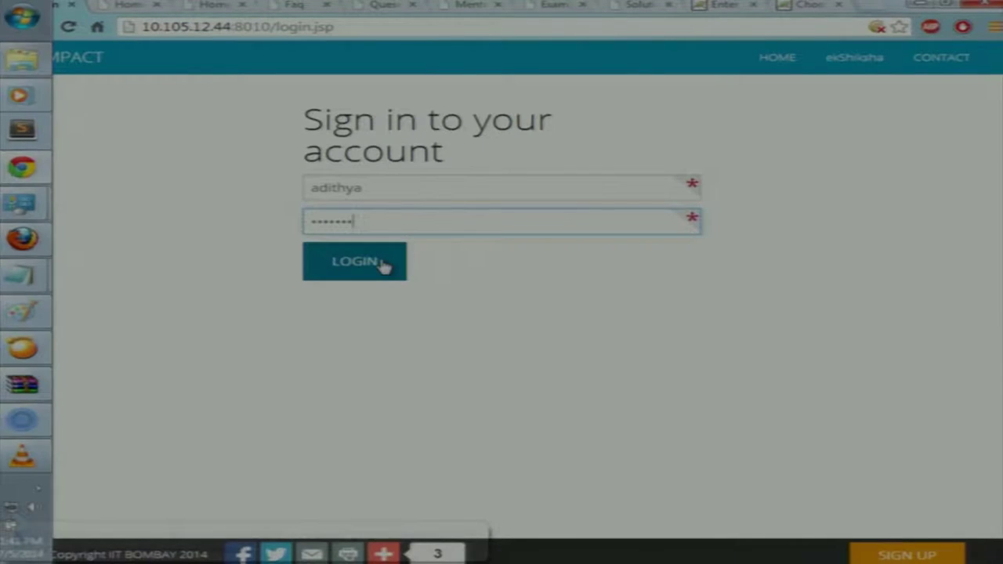
click(385, 264)
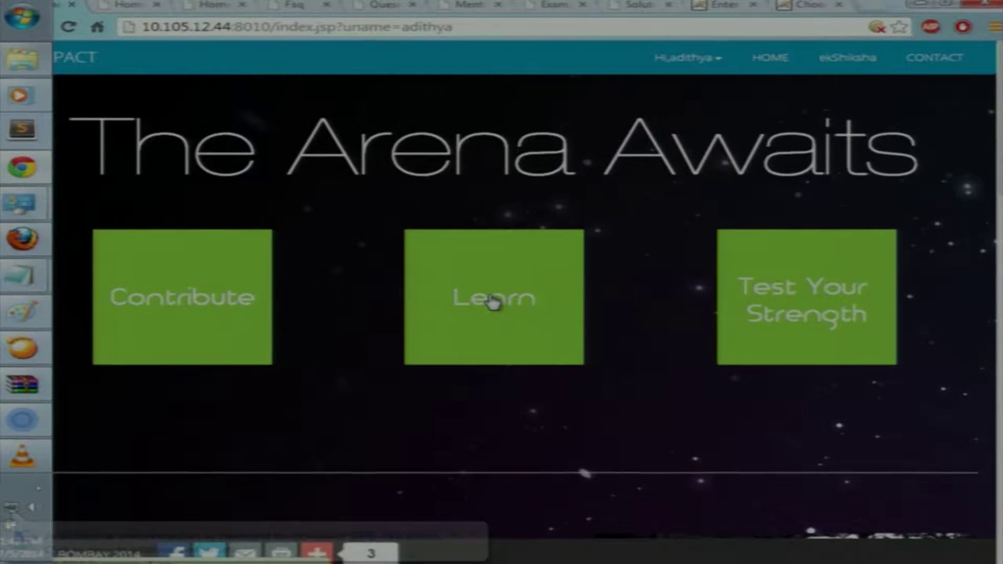
click(492, 303)
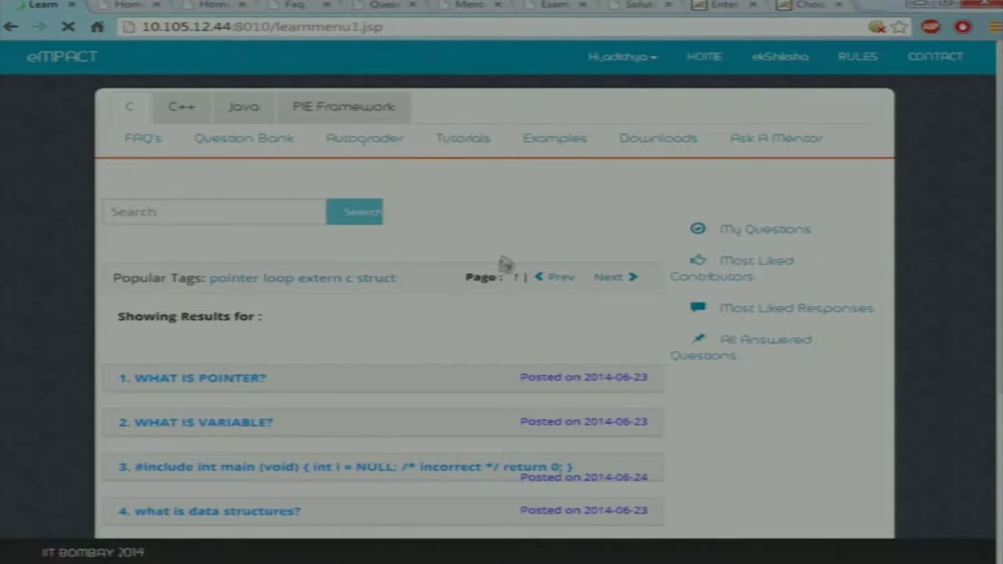
Read the "Explaining your code" tutorial for C and return to the list of tutorials.
click(474, 144)
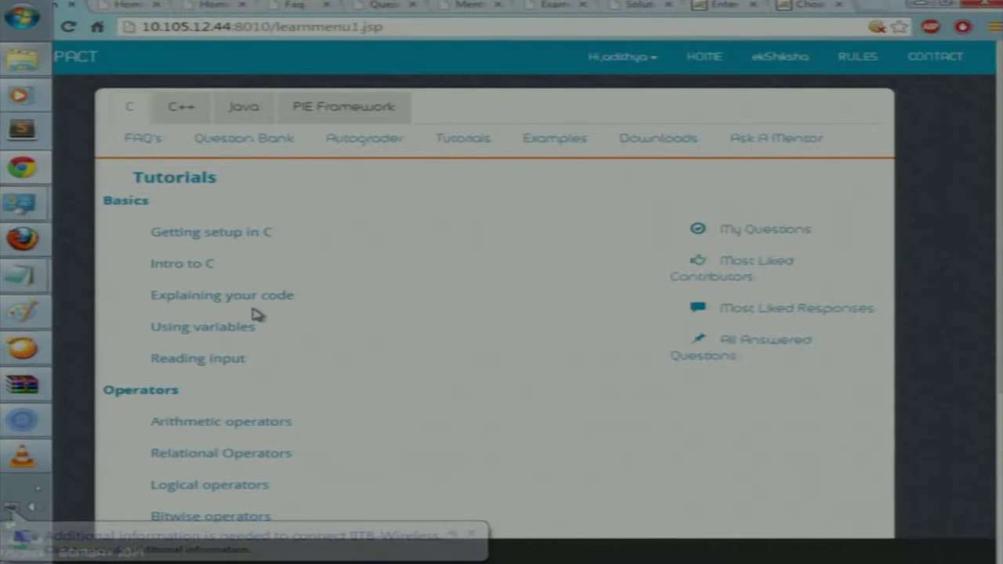
click(233, 301)
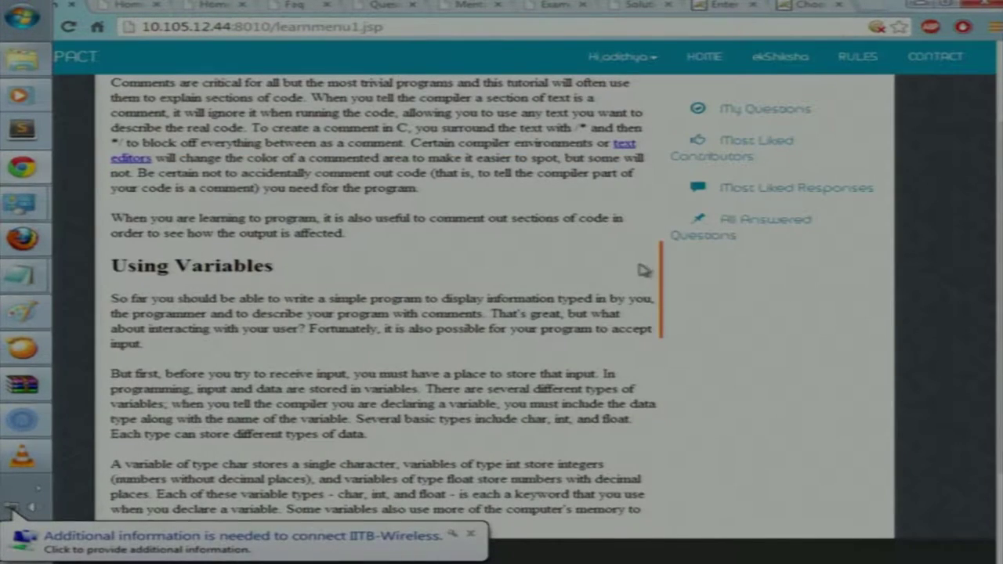
key(alt+Left)
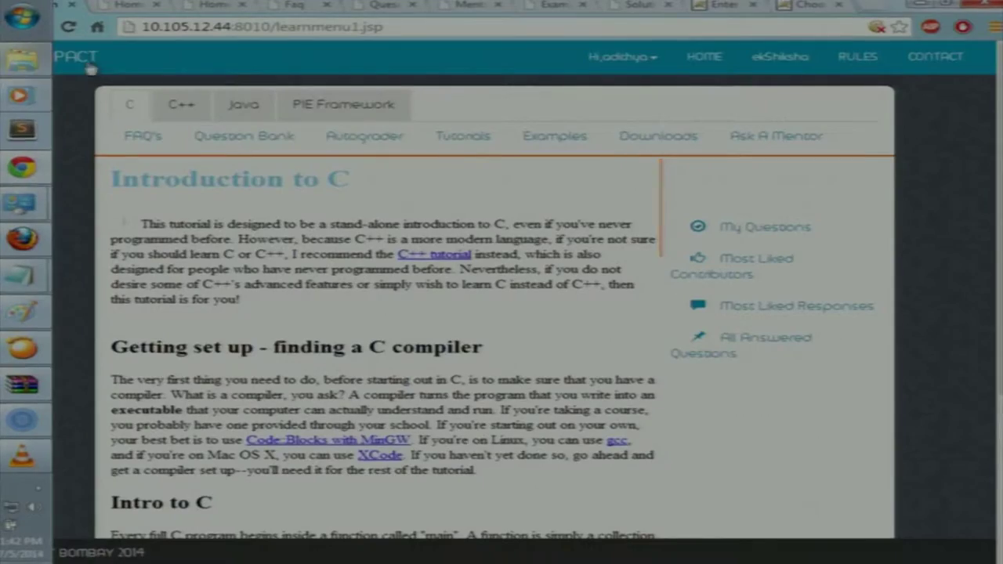
click(12, 29)
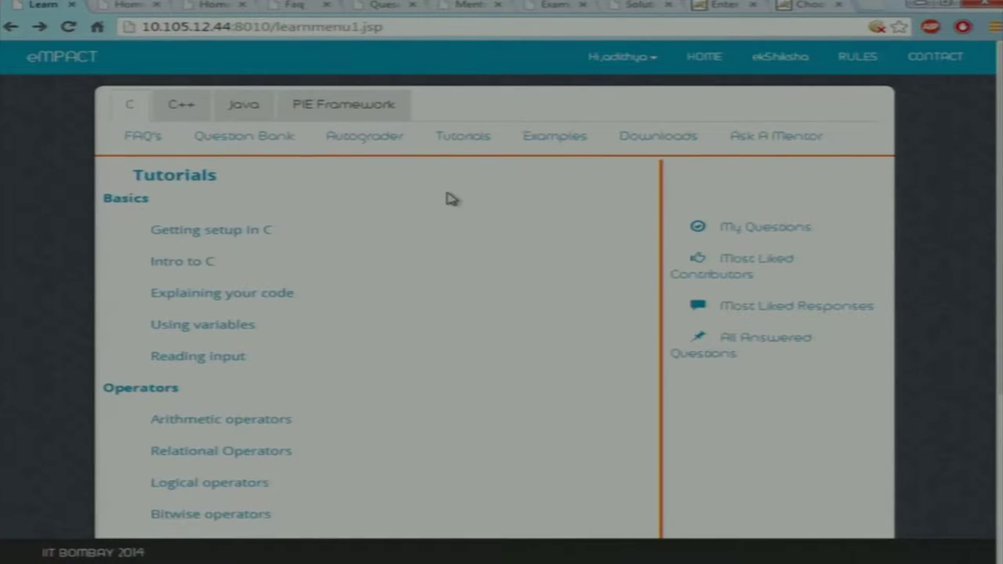
View the C downloads and the Binary Search code among the basic examples, returning to the examples list.
click(676, 151)
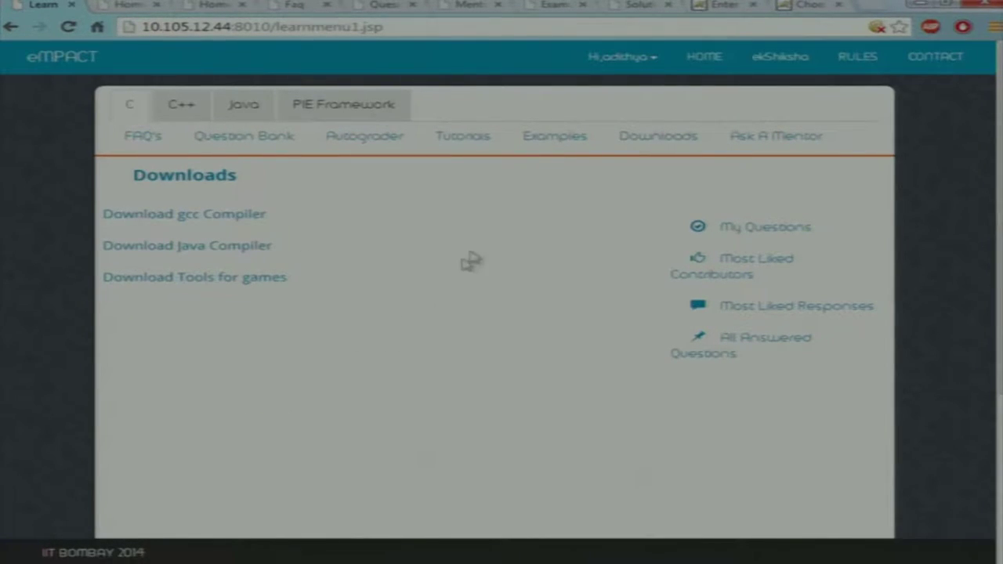
click(575, 138)
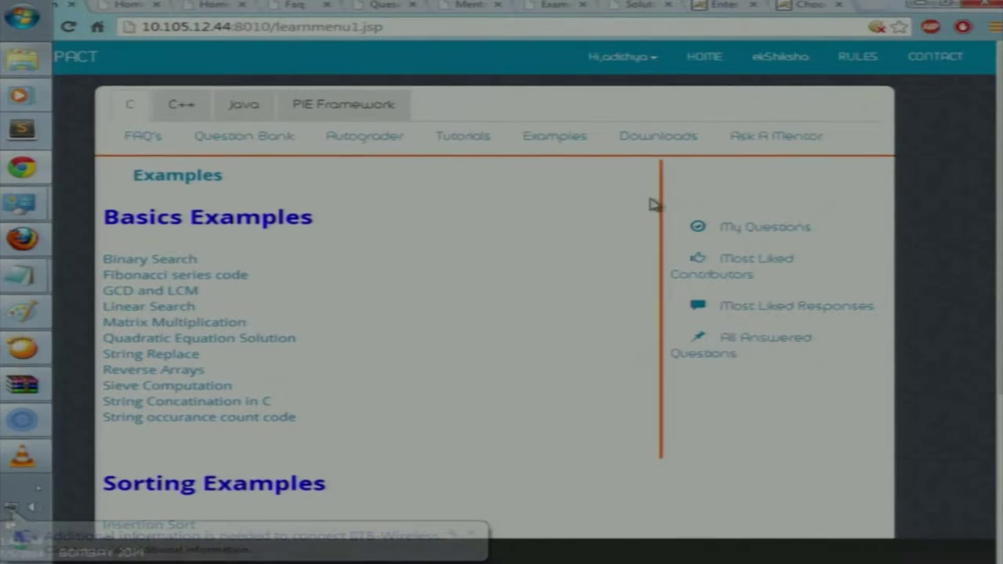
click(146, 259)
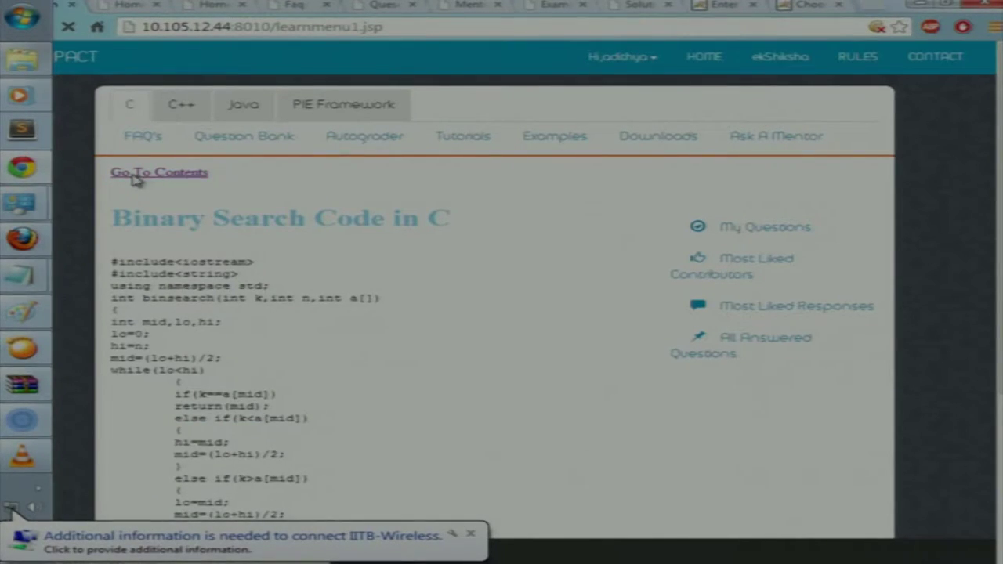
click(134, 176)
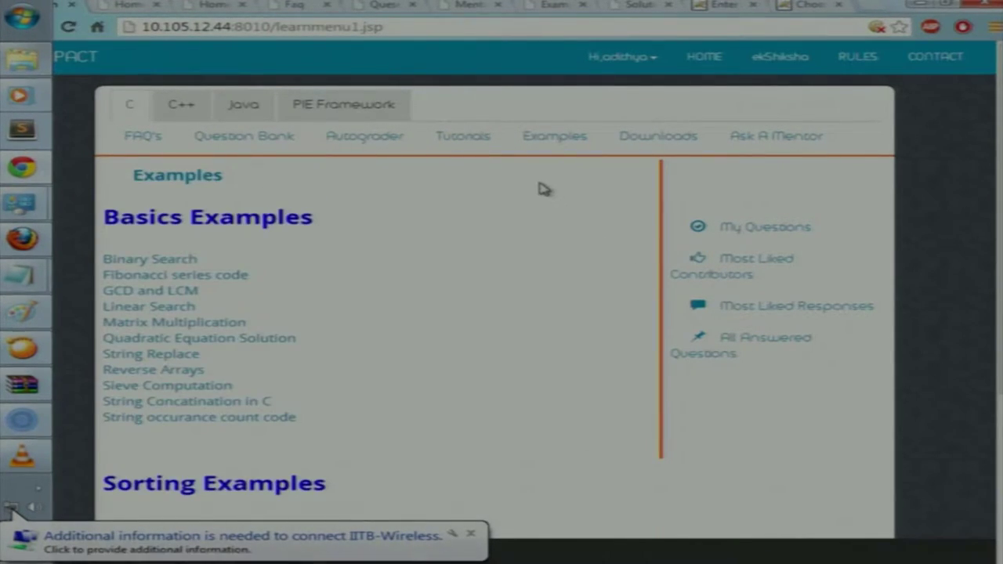
Search the C FAQs for "pointer".
click(171, 143)
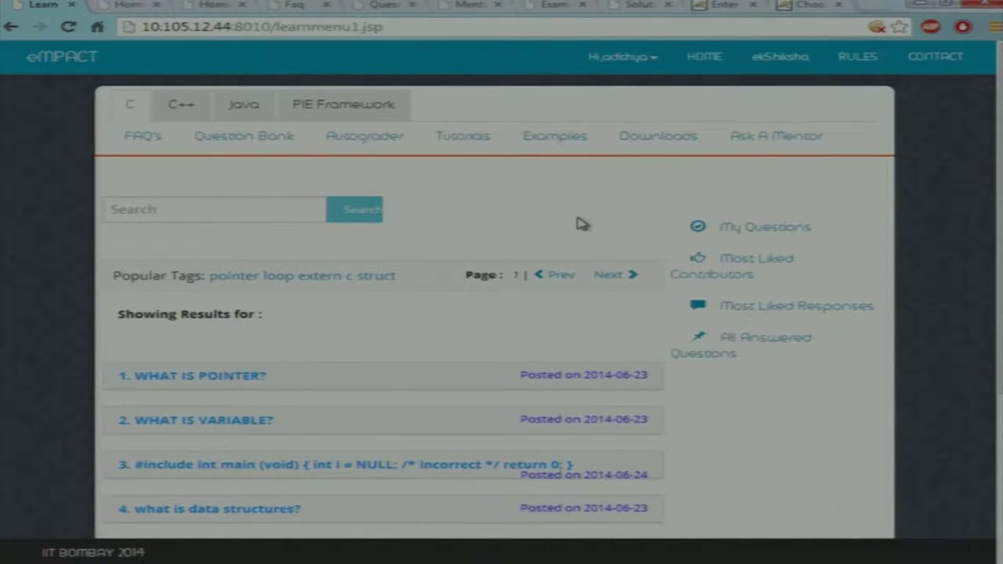
click(248, 213)
text(pointer)
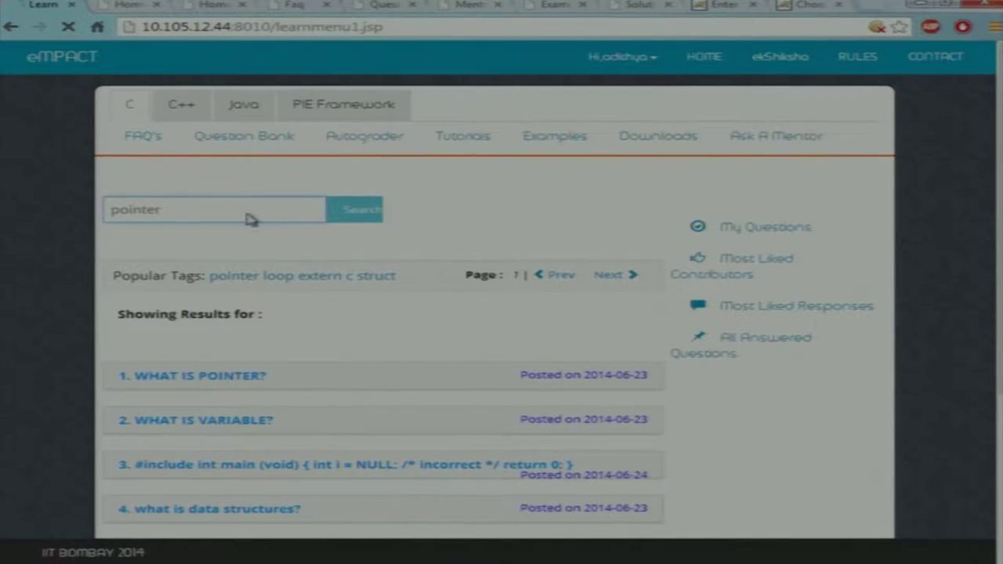
key(Return)
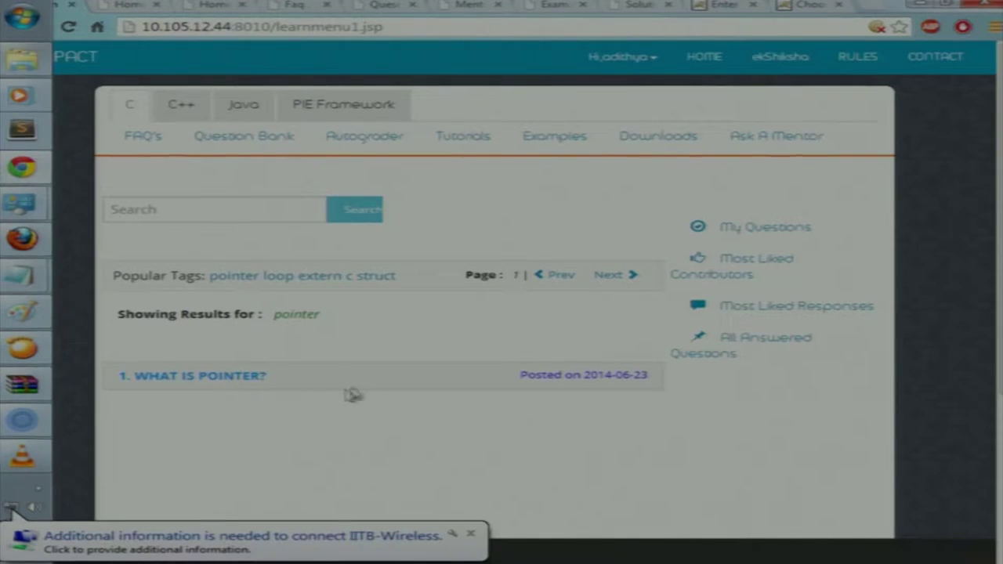
Expand the "WHAT IS POINTER?" question and read through its posted answers.
click(226, 379)
click(226, 380)
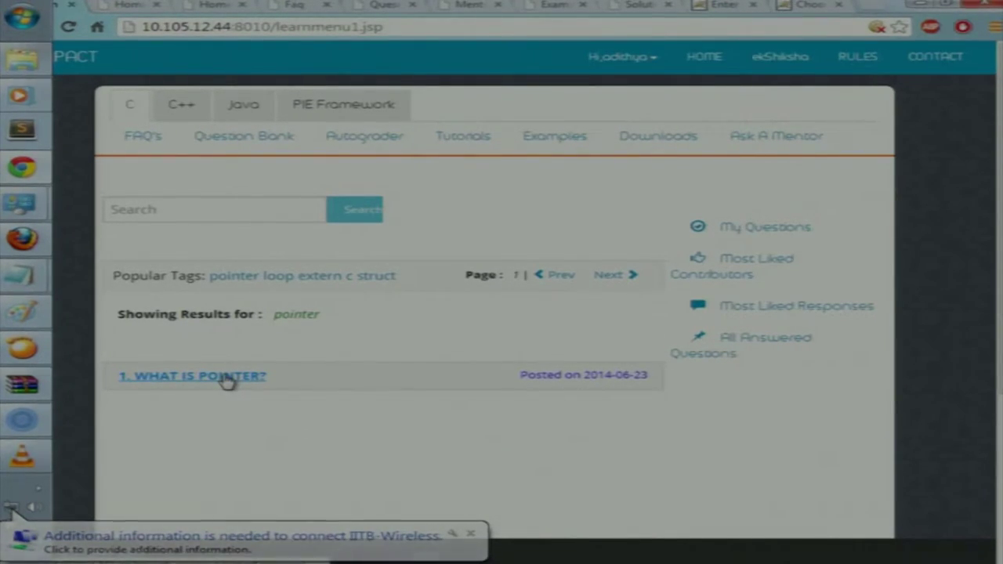
click(225, 379)
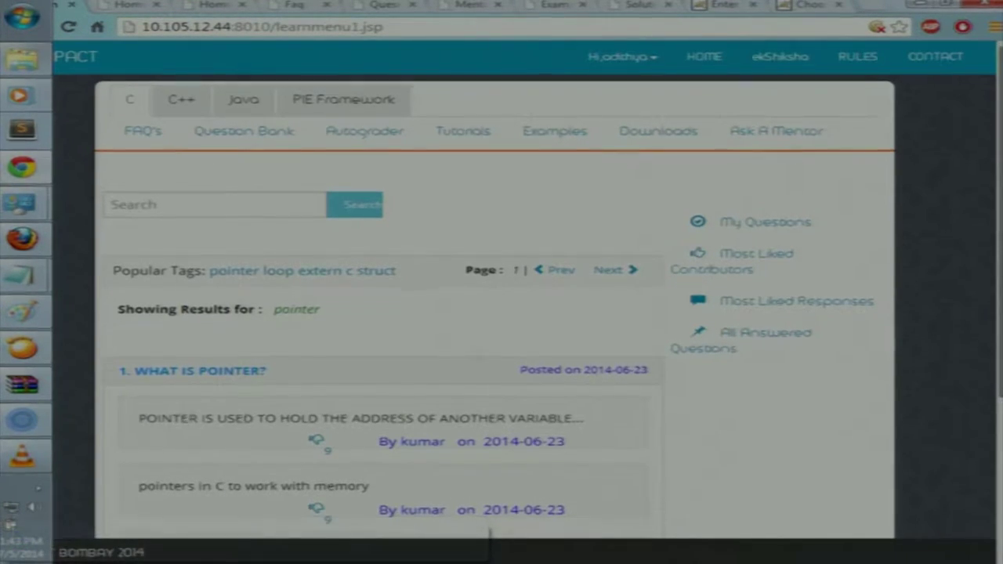
scroll(502, 313, down, 2)
scroll(502, 314, down, 1)
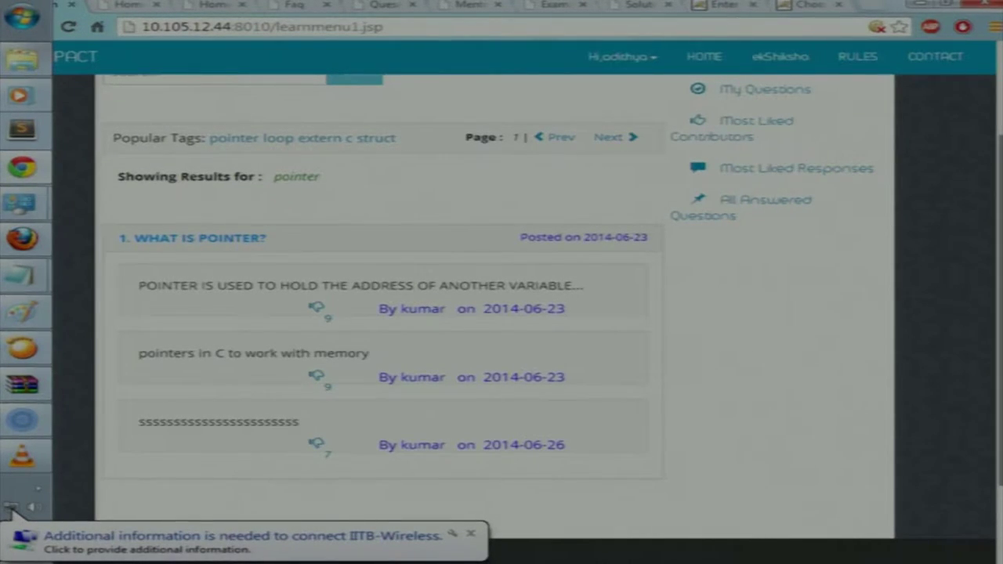
scroll(502, 314, up, 3)
scroll(455, 141, up, 1)
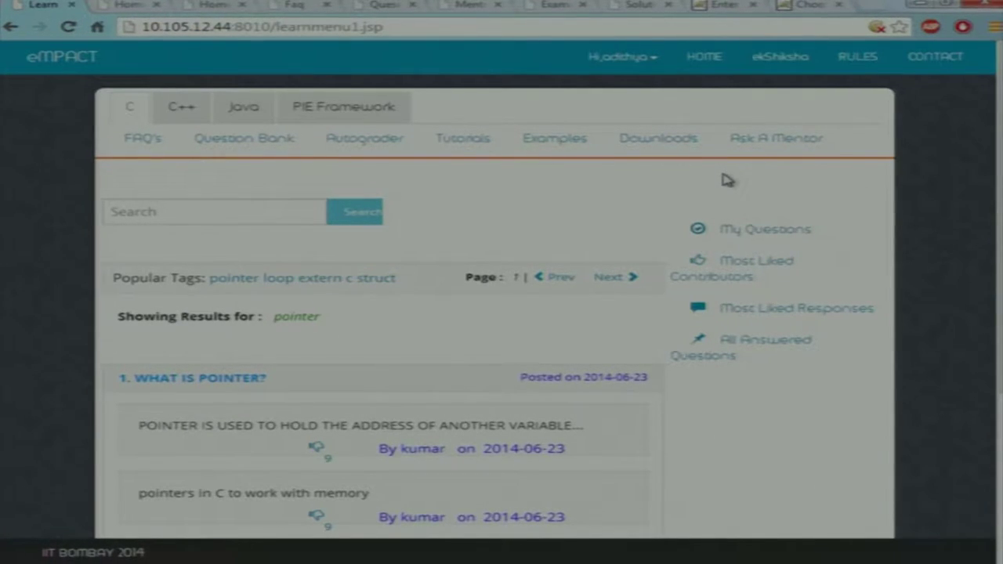
Submit the question "How to use structures?" to a mentor in the C section.
click(768, 148)
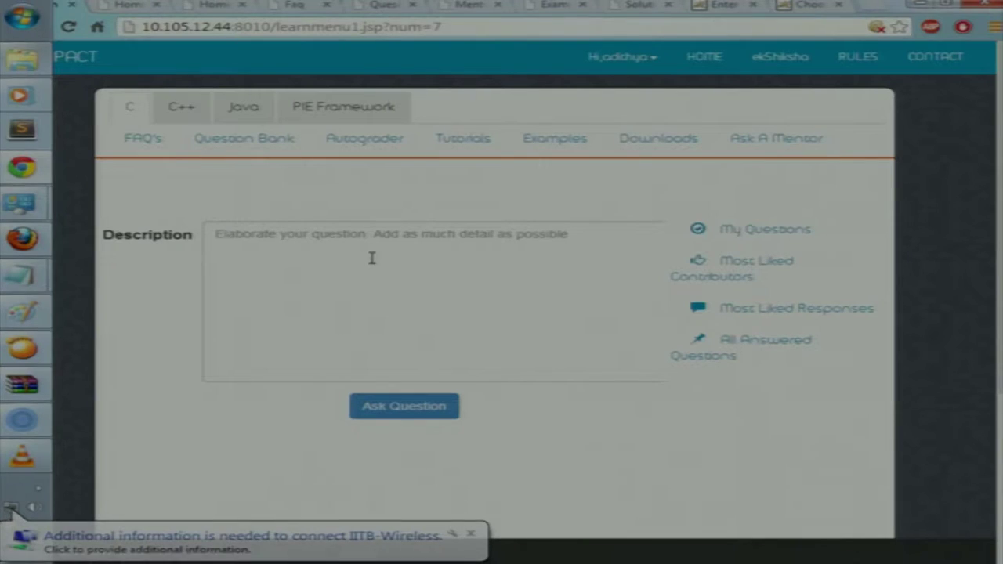
click(372, 259)
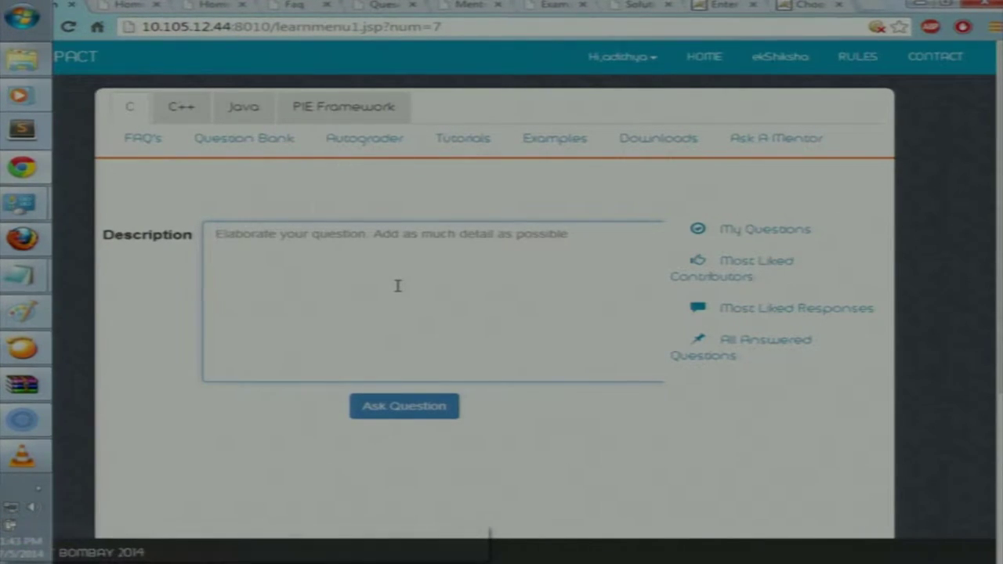
text(How to use structures?)
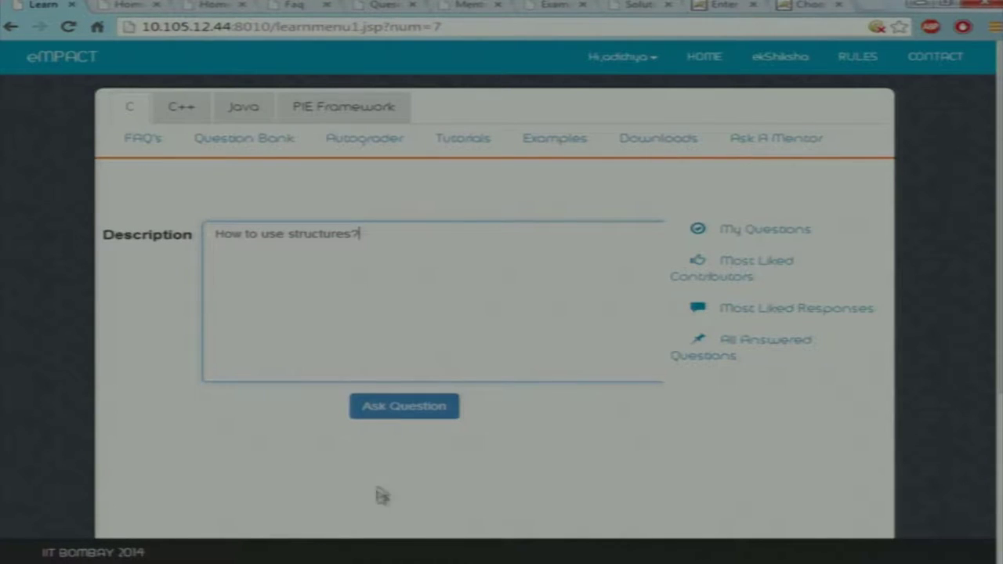
click(407, 413)
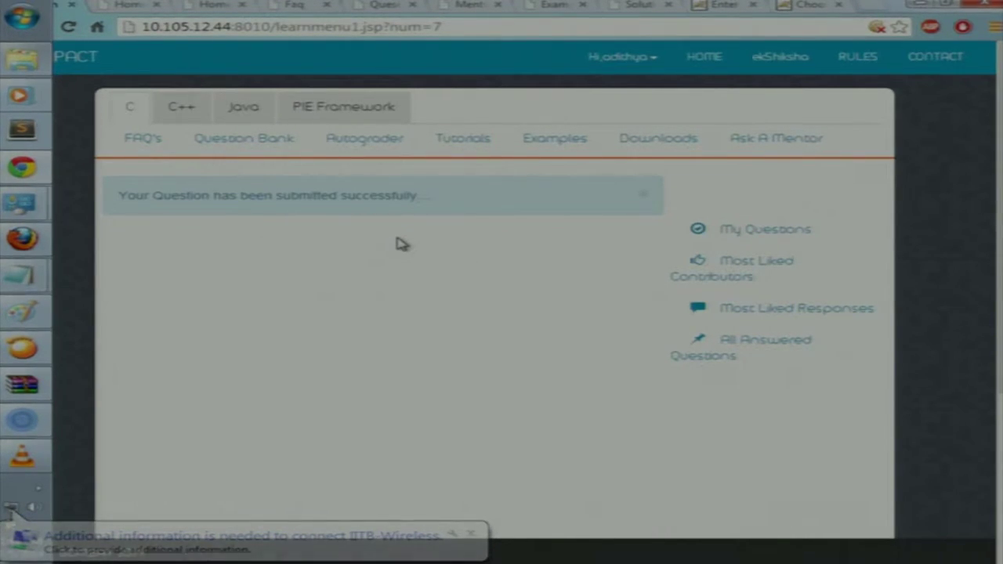
Choose option a, asterisk, for question 1 in the C question bank, and show and hide its correct answer.
click(259, 141)
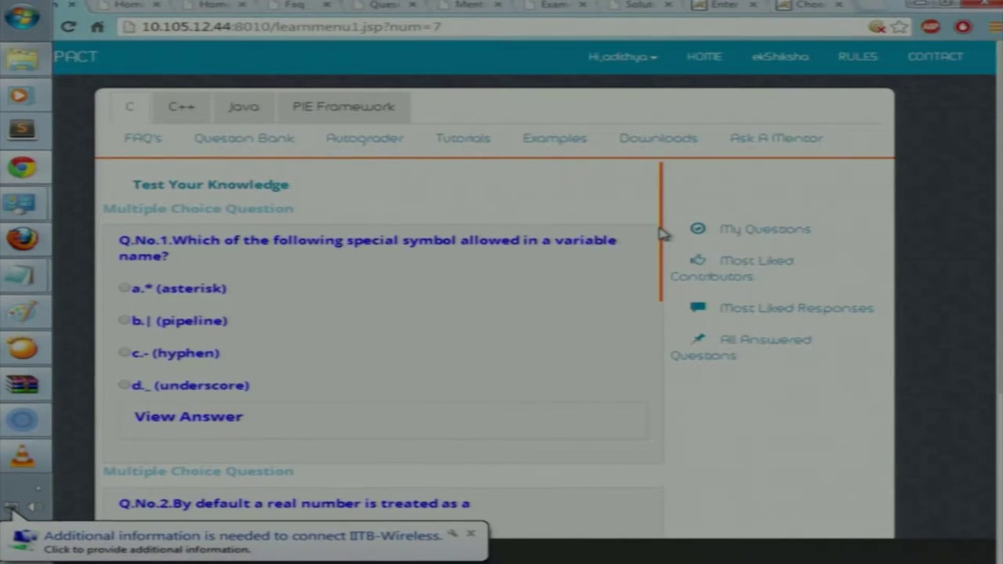
click(126, 288)
click(201, 427)
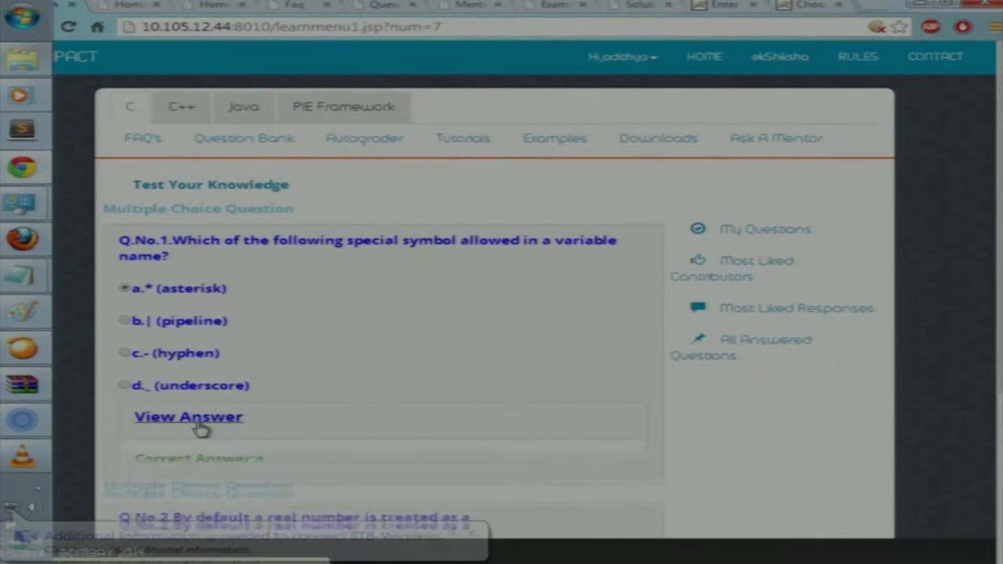
click(201, 427)
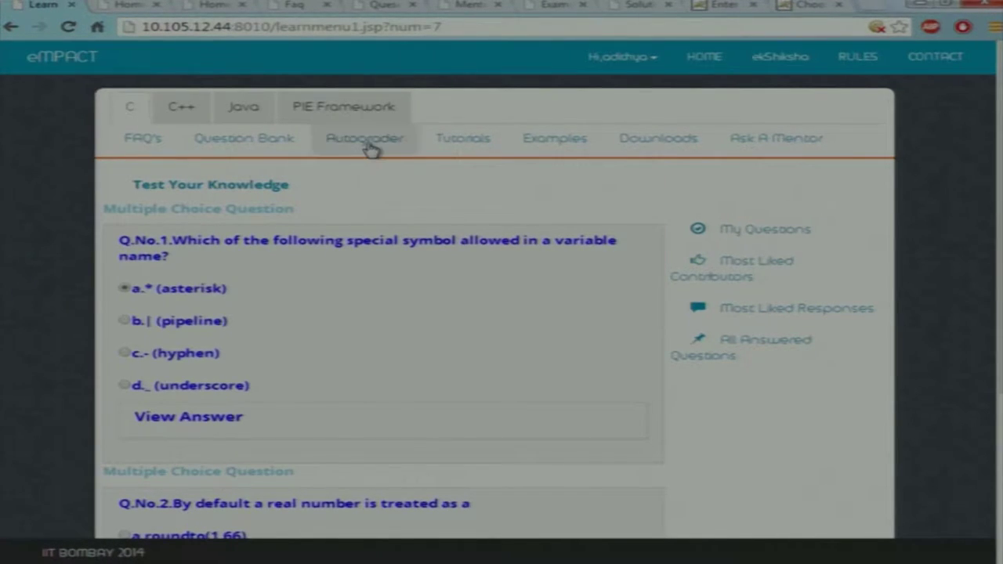
Open the Autograder for C.
click(369, 149)
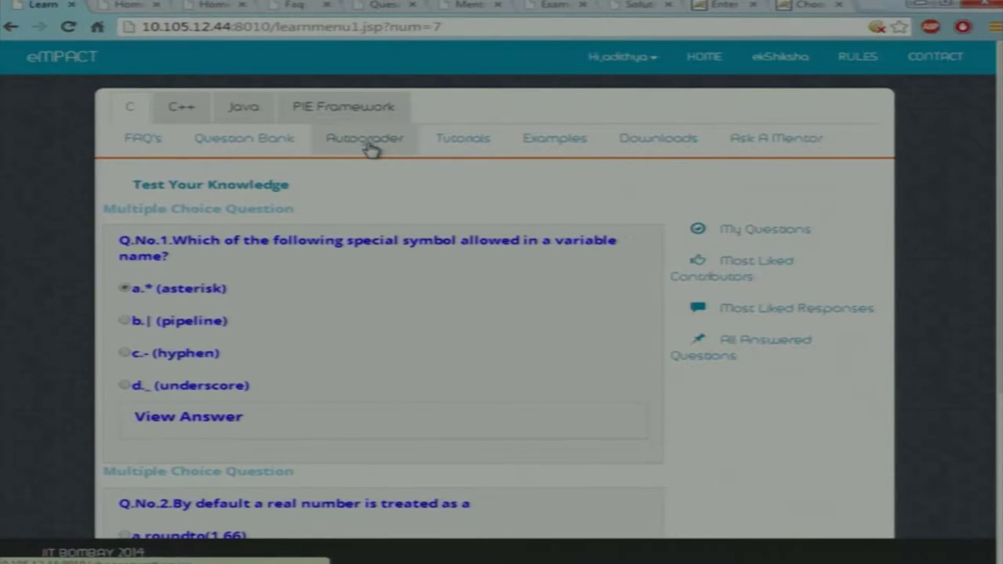